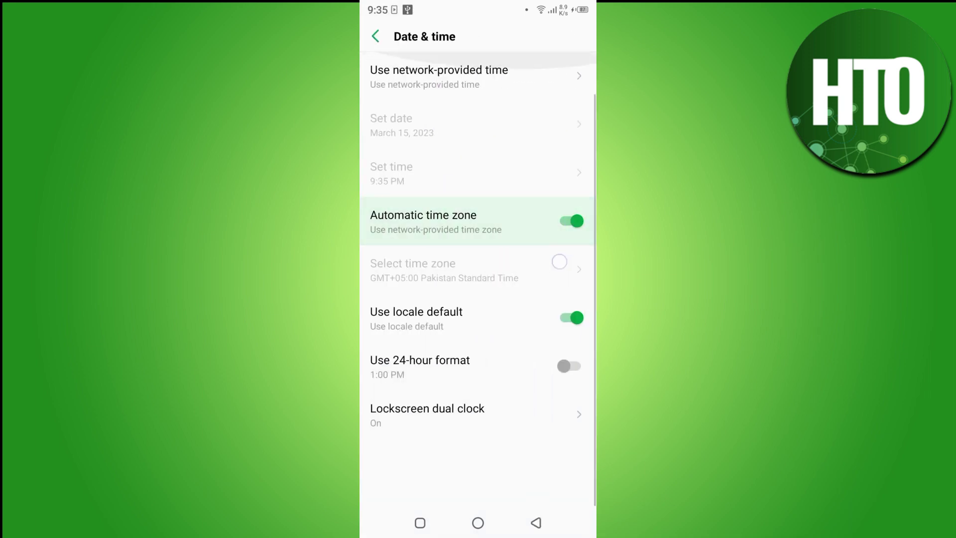
- Turn Wi-Fi off and Airplane mode on in quick settings, then disable Automatic time zone
{"action": "left_click", "coordinate": [574, 223]}
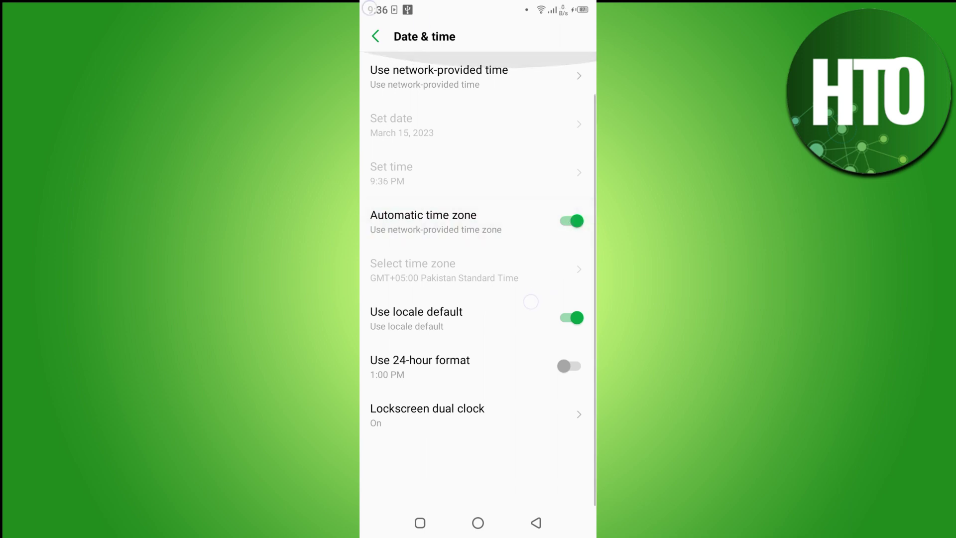
{"action": "left_click_drag", "start_coordinate": [478, 4], "coordinate": [478, 300]}
{"action": "left_click_drag", "start_coordinate": [478, 150], "coordinate": [479, 374]}
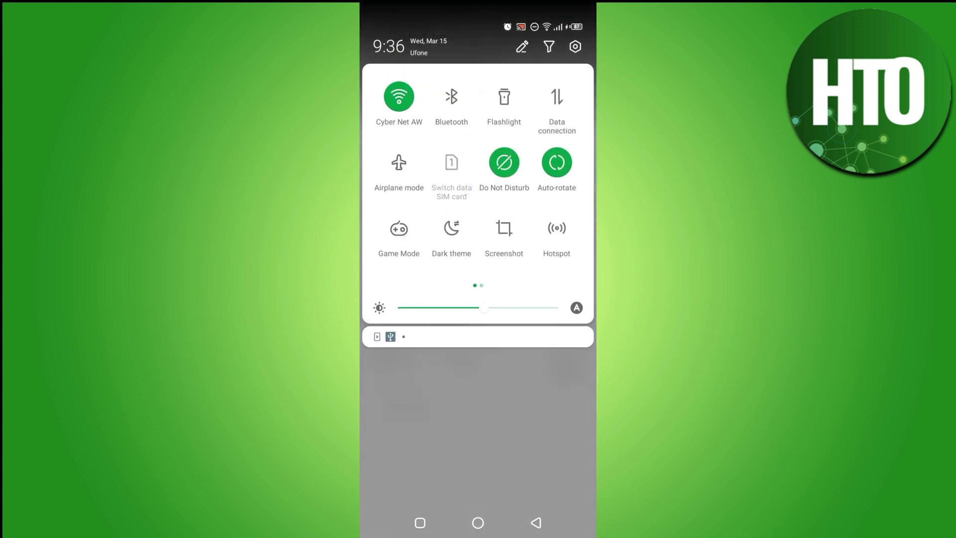
{"action": "left_click", "coordinate": [399, 97]}
{"action": "left_click", "coordinate": [399, 162]}
{"action": "left_click", "coordinate": [521, 407]}
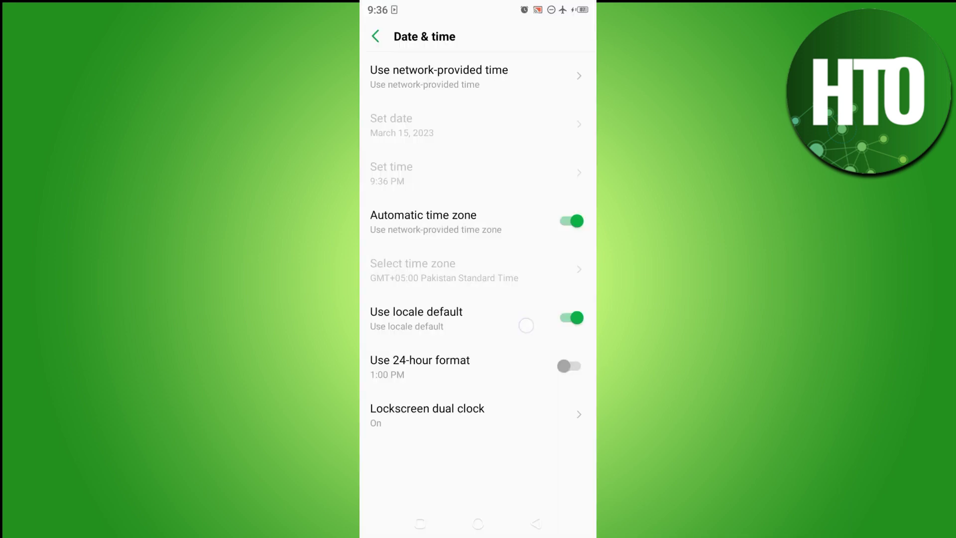
{"action": "left_click", "coordinate": [572, 222]}
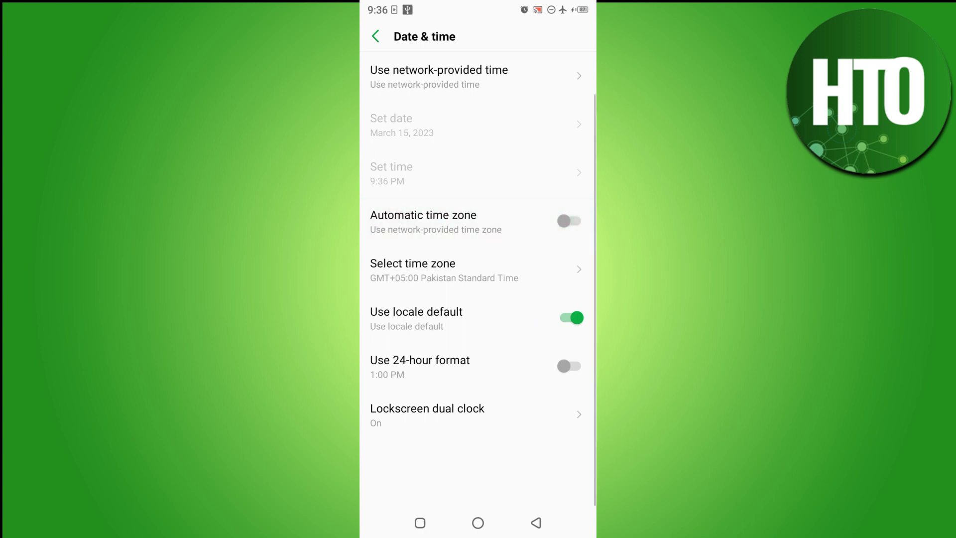
- Set Use network-provided time to Off, with Automatic time zone still off
{"action": "left_click", "coordinate": [571, 221]}
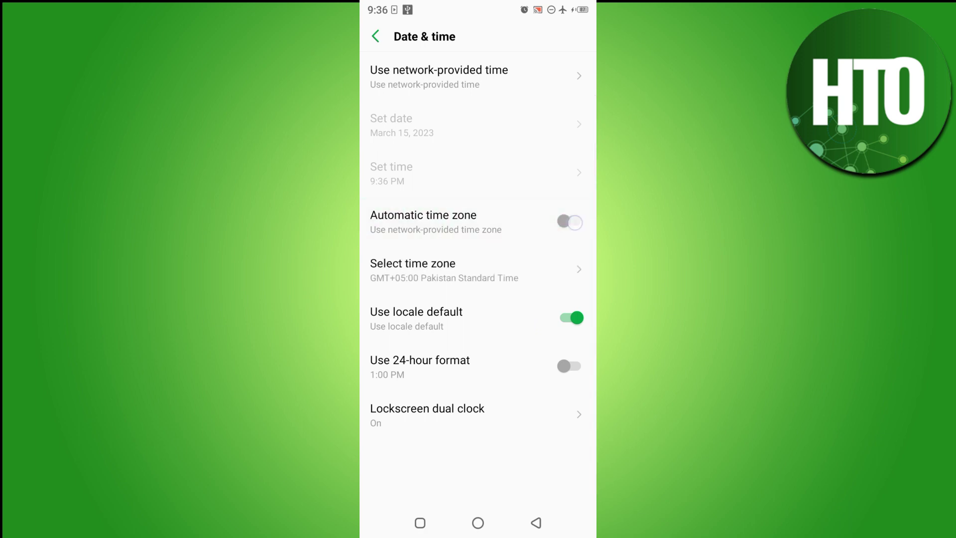
{"action": "left_click", "coordinate": [571, 221]}
{"action": "left_click", "coordinate": [392, 82]}
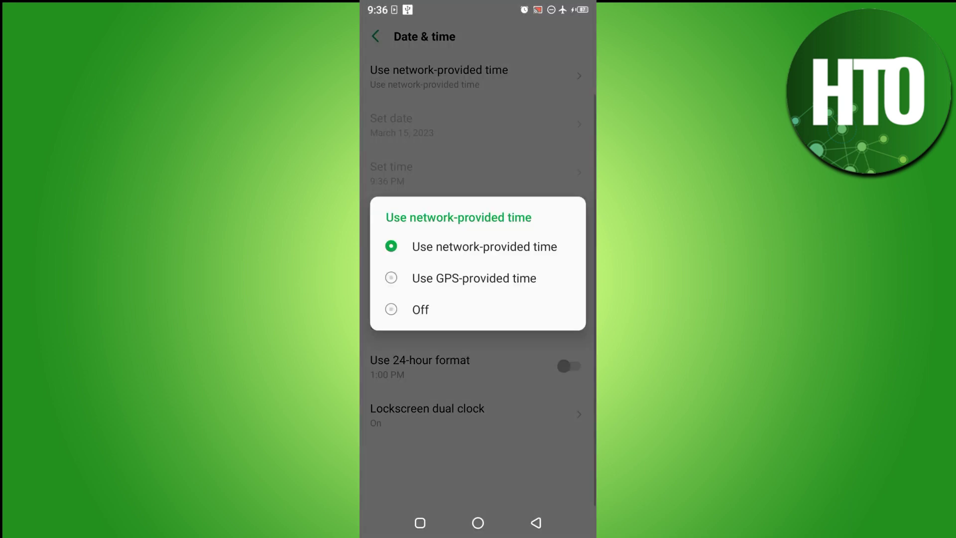
{"action": "left_click", "coordinate": [421, 309]}
- Open and dismiss the Set date and Set time pickers unchanged, then leave Date & time
{"action": "left_click", "coordinate": [418, 124]}
{"action": "left_click", "coordinate": [522, 451]}
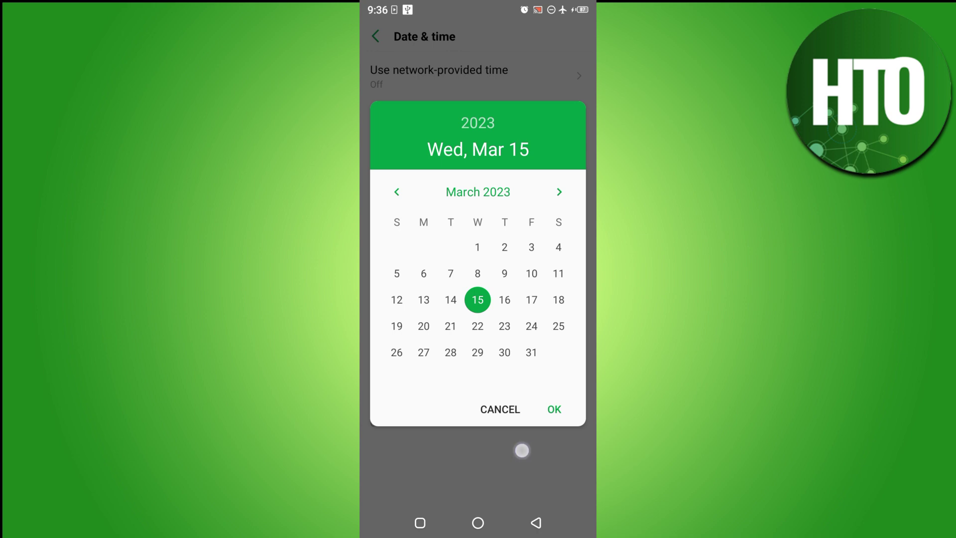
{"action": "left_click", "coordinate": [395, 158]}
{"action": "left_click", "coordinate": [548, 374]}
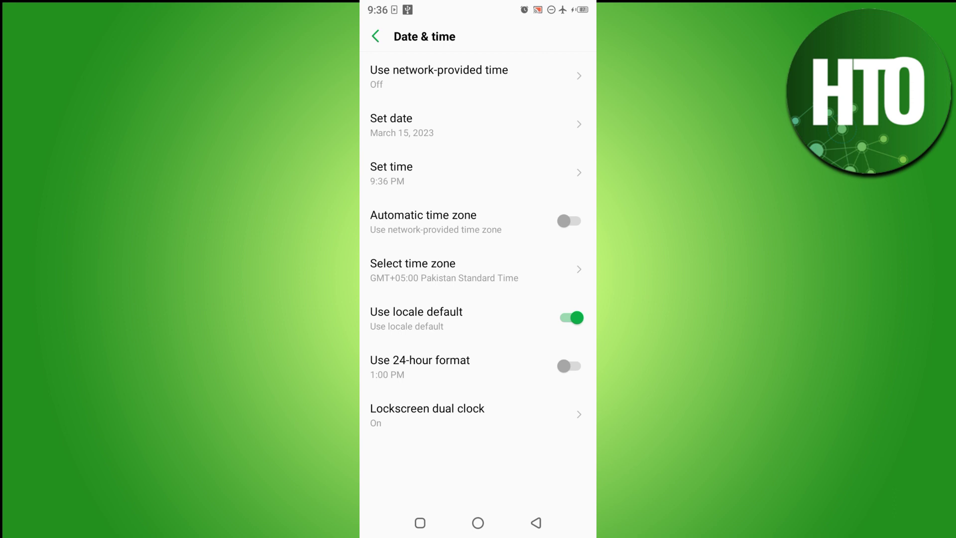
{"action": "left_click", "coordinate": [535, 523]}
- Back at the Settings list, turn Wi-Fi on and Airplane mode off in quick settings
{"action": "left_click", "coordinate": [535, 522]}
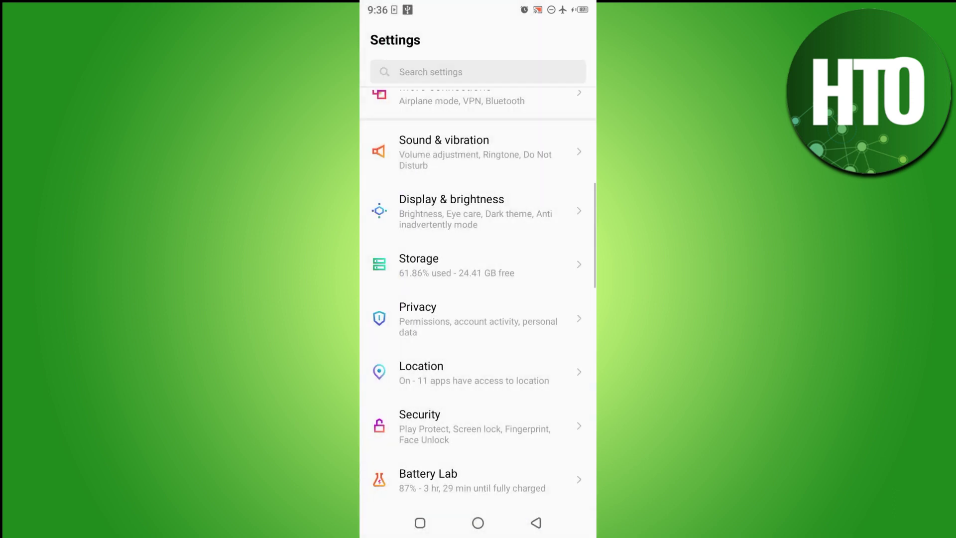
{"action": "left_click_drag", "start_coordinate": [478, 8], "coordinate": [479, 336]}
{"action": "left_click", "coordinate": [400, 97]}
{"action": "left_click", "coordinate": [399, 162]}
{"action": "left_click", "coordinate": [444, 426]}
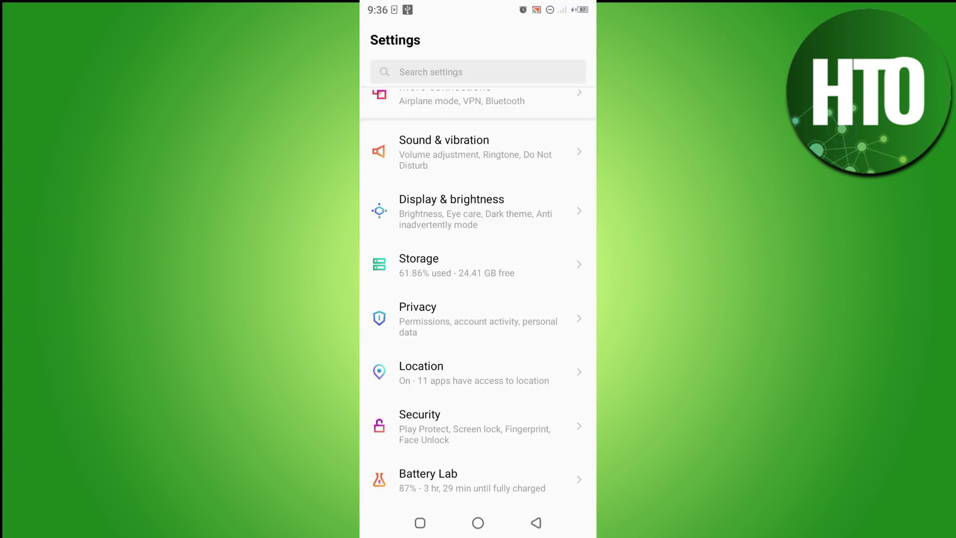
- Go to the home screen, launch Play Store, then return home
{"action": "left_click", "coordinate": [478, 523]}
{"action": "left_click", "coordinate": [520, 296]}
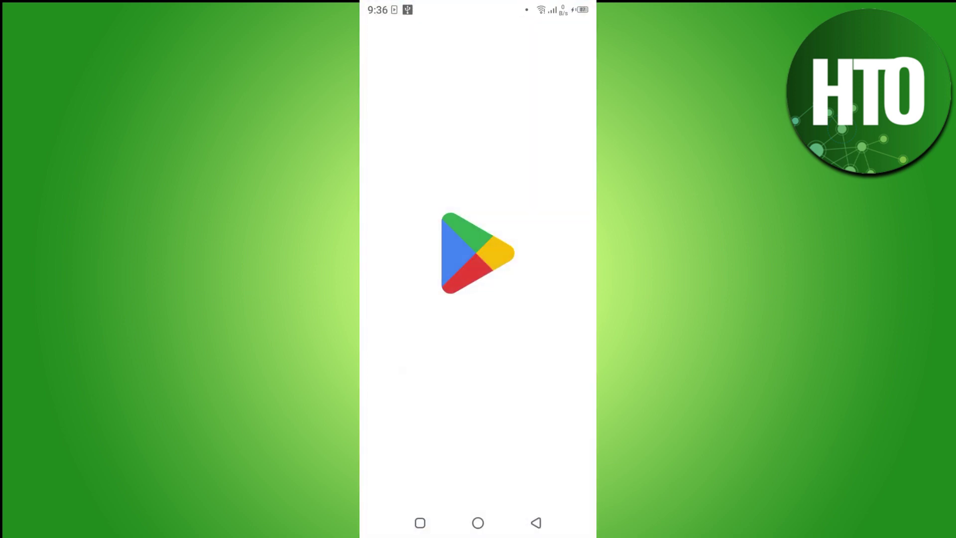
{"action": "left_click", "coordinate": [479, 523]}
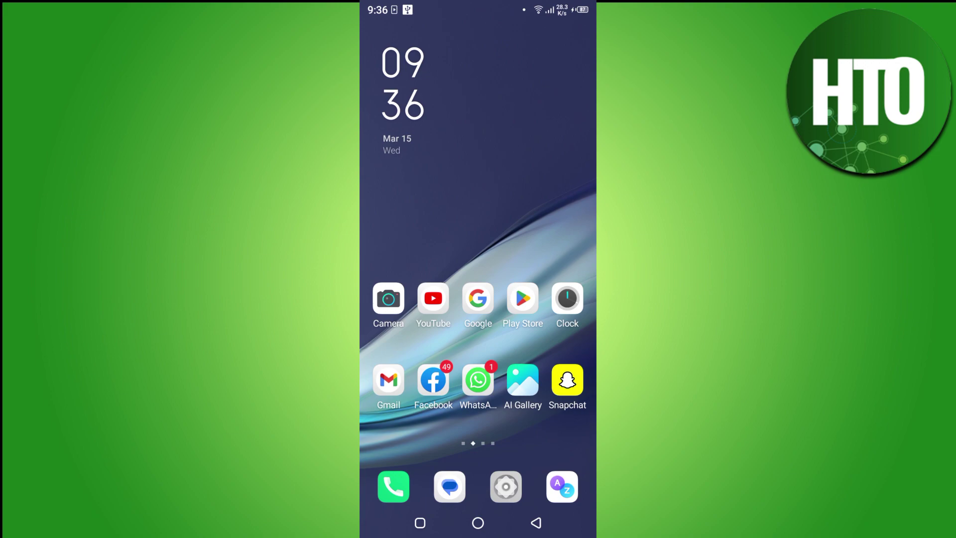